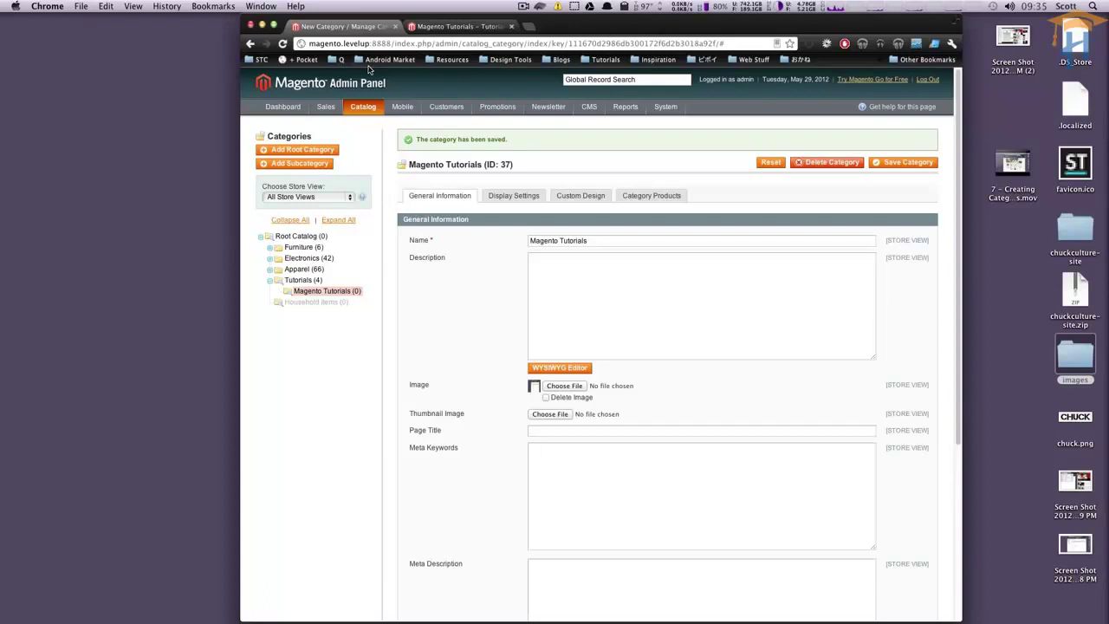
Step: Open the catalog's product attribute sets list and start adding a new attribute set
mouse_move(362, 106)
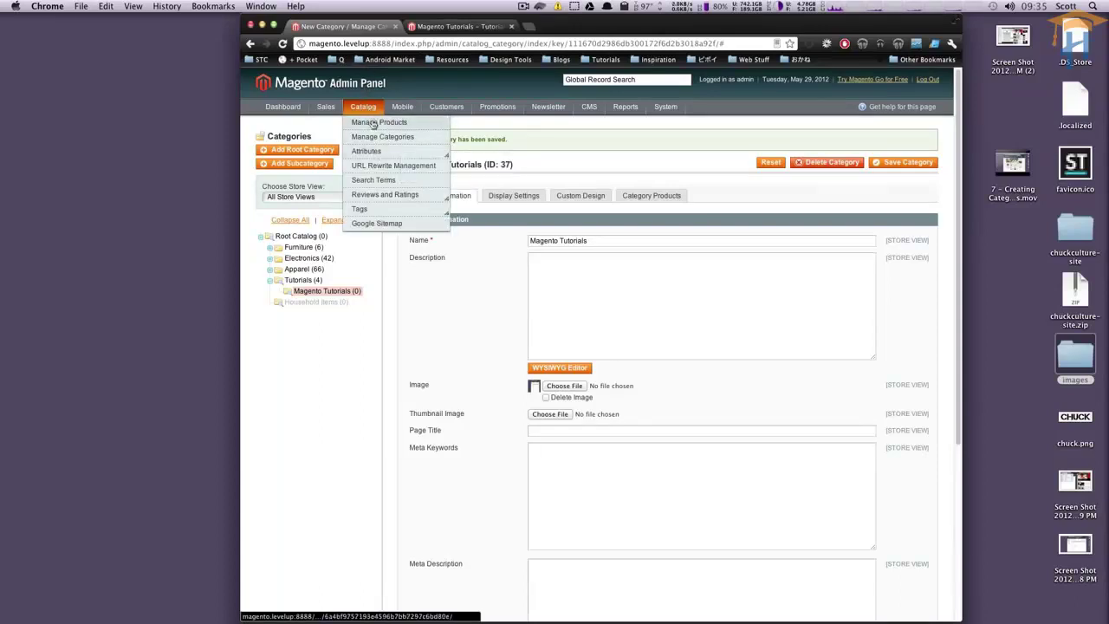
mouse_move(370, 155)
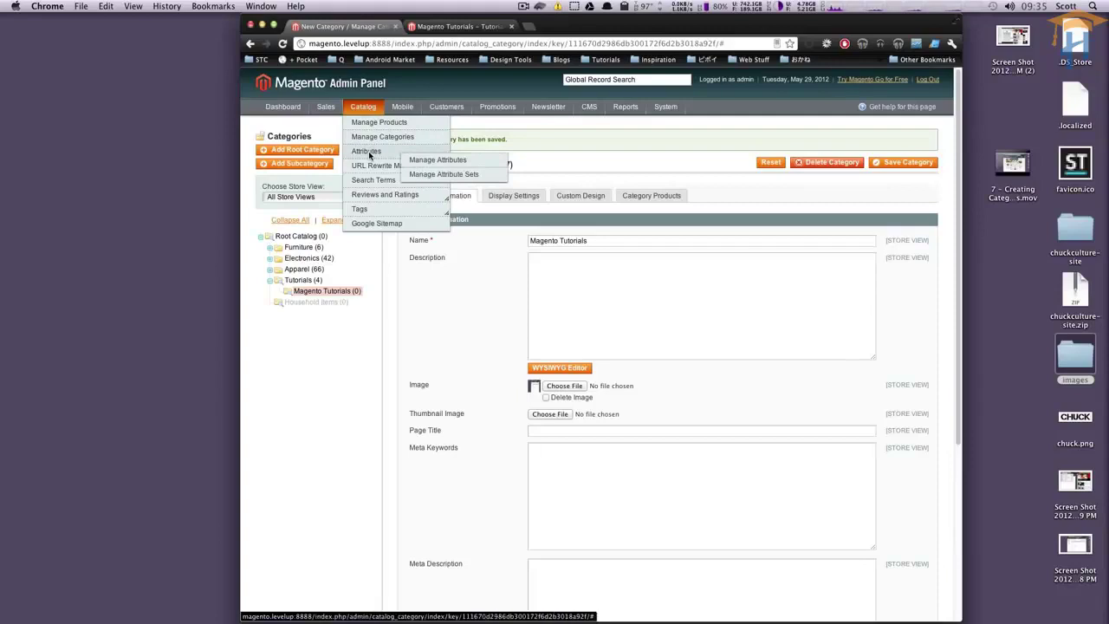
left_click(449, 175)
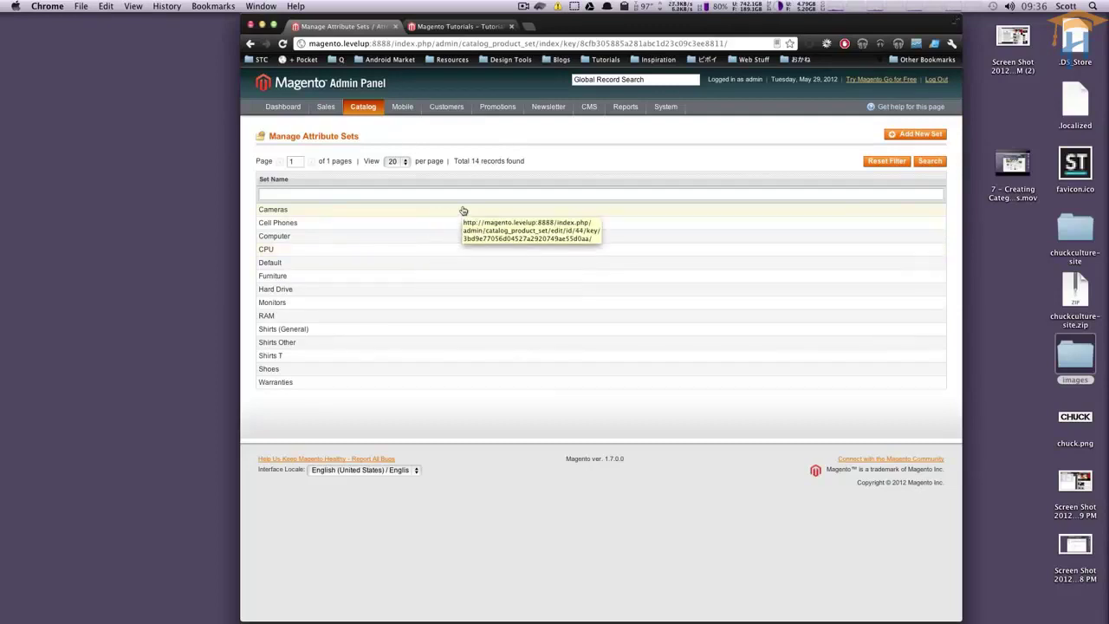
left_click(918, 136)
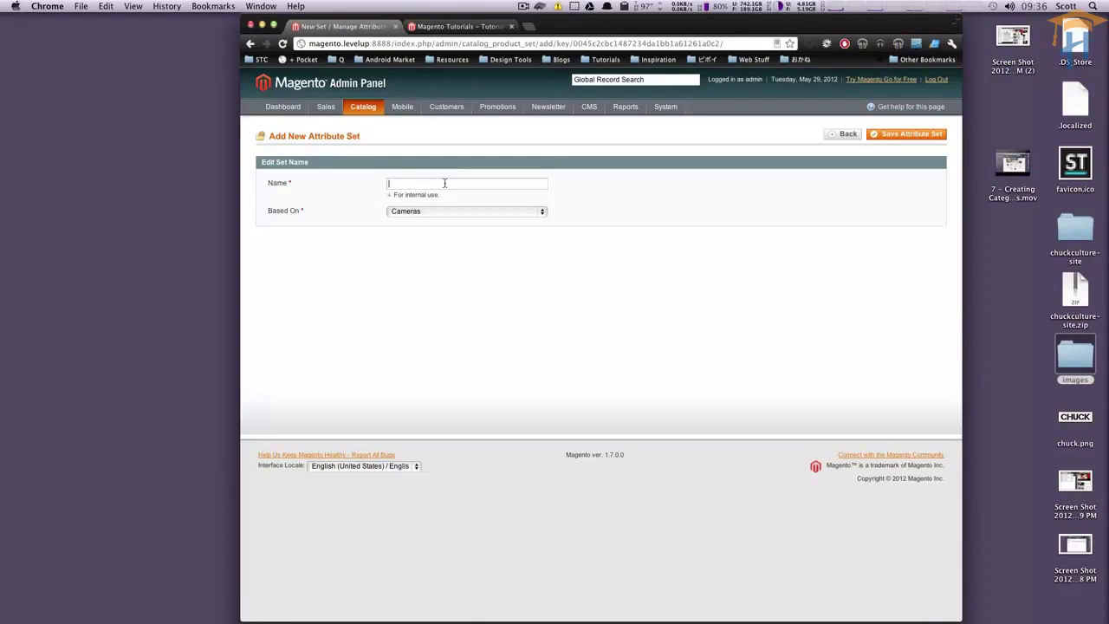
Step: Name the new attribute set Tutorials, base it on Default, and save it
type("Tutorials")
left_click(415, 212)
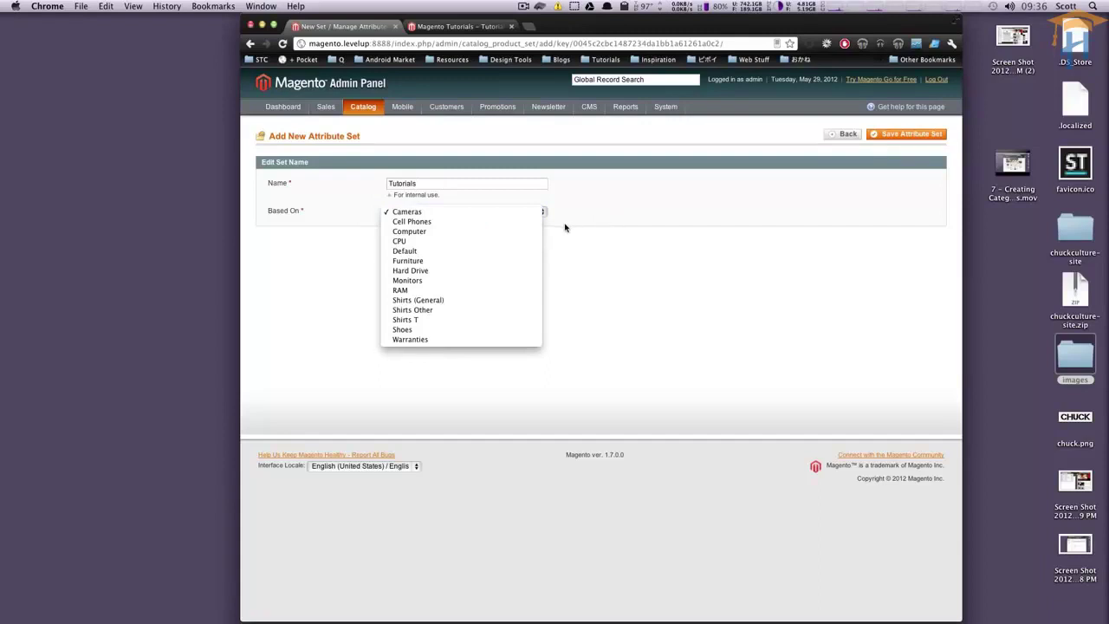
left_click(476, 252)
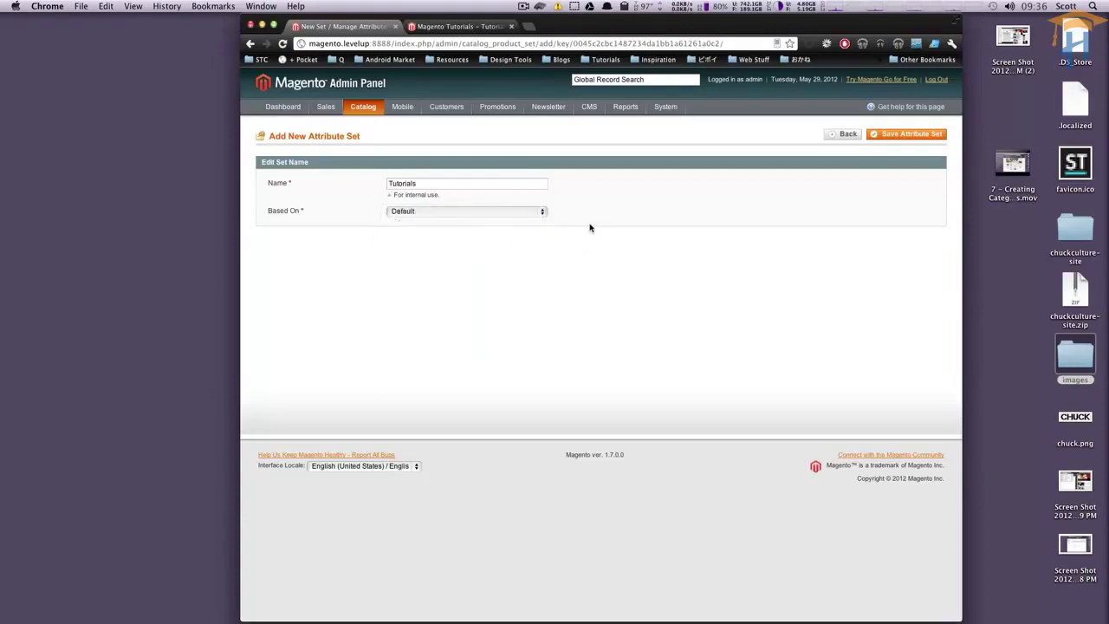
left_click(531, 212)
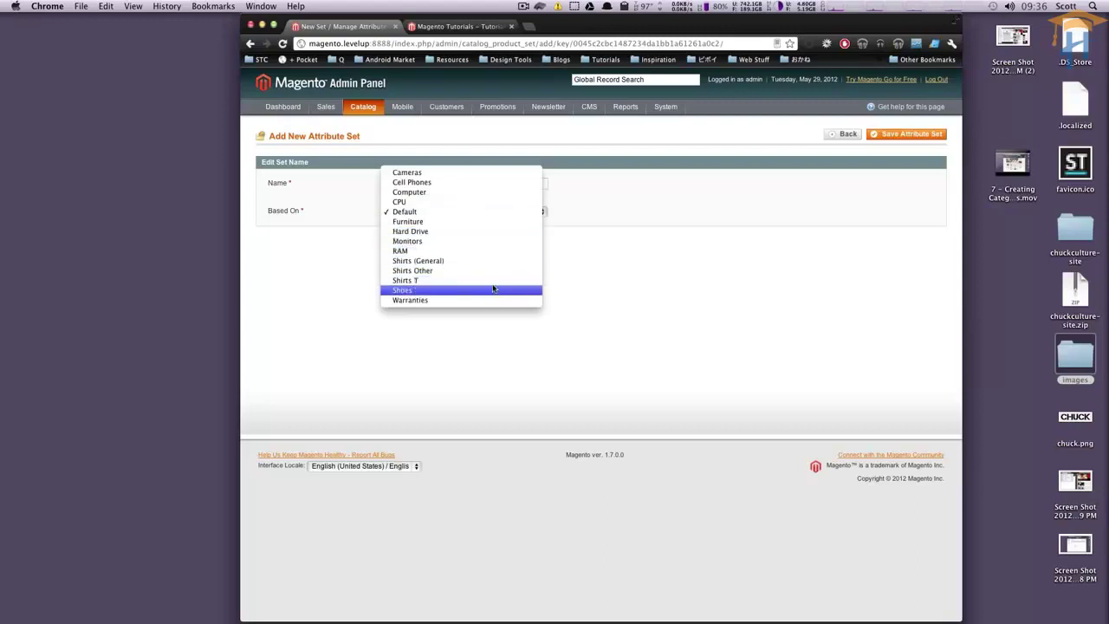
left_click(577, 257)
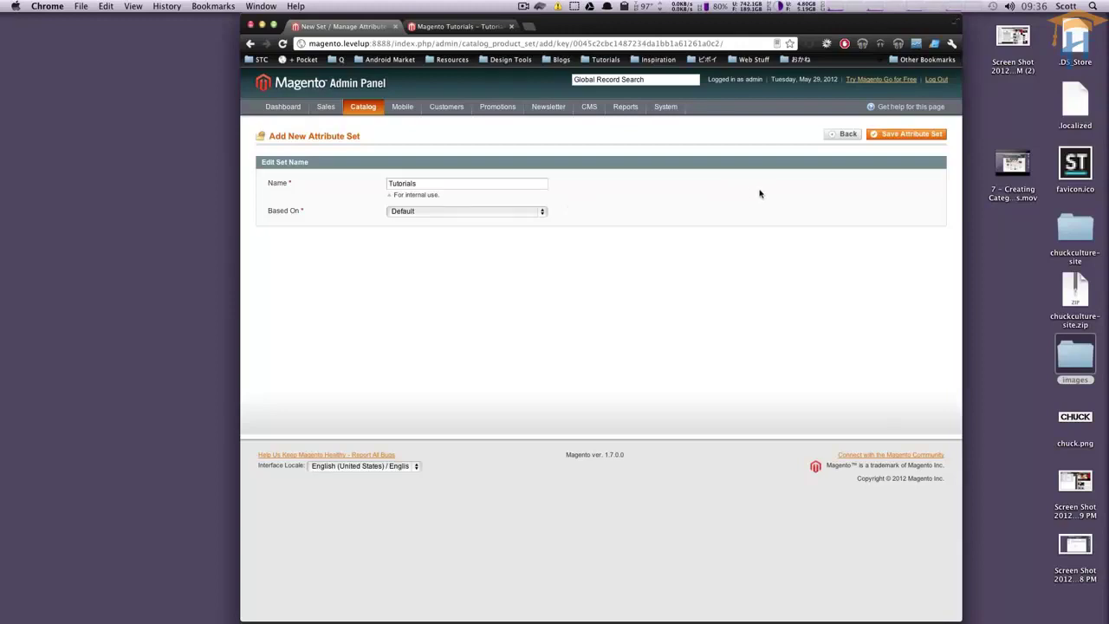
left_click(883, 141)
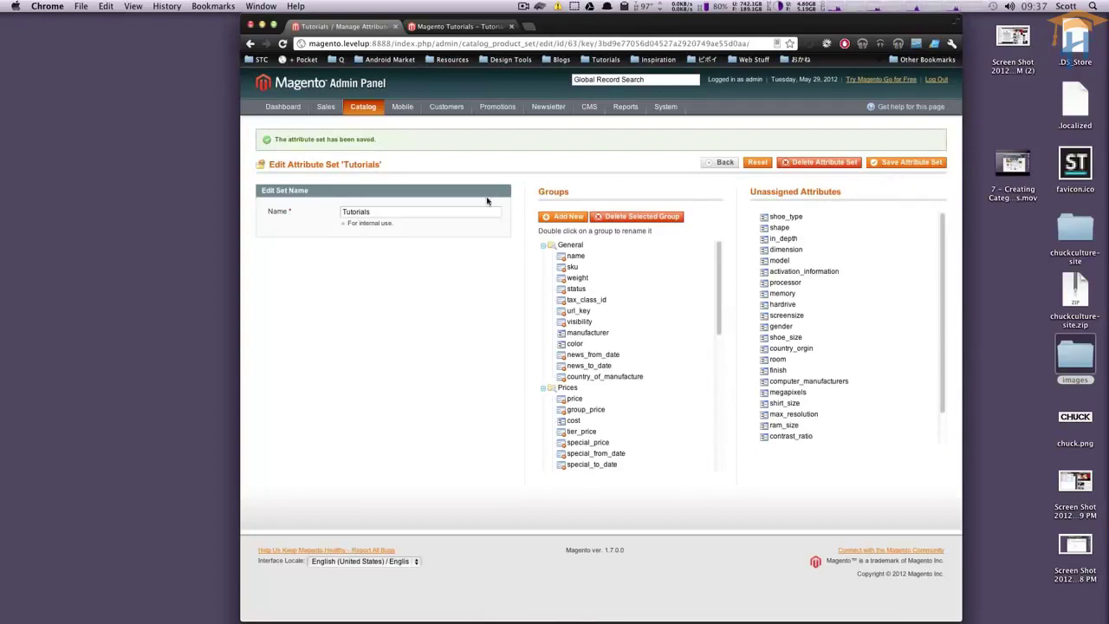
Step: Examine the Tutorials set's name, its attribute groups and the full list of unassigned attributes
left_click(370, 216)
left_click(554, 194)
triple_click(847, 192)
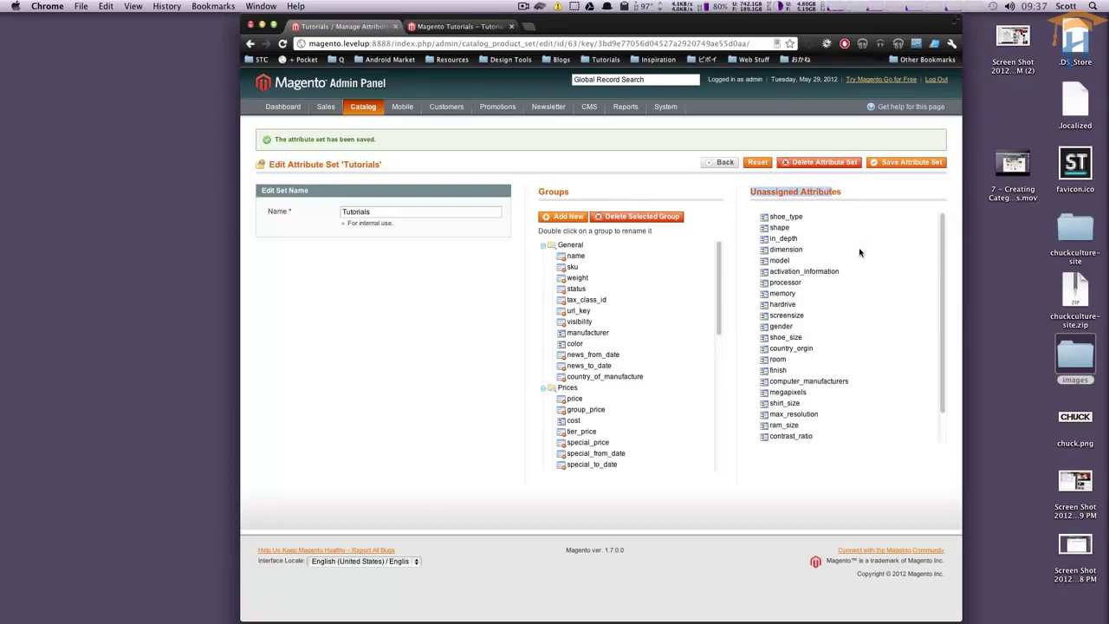
scroll(865, 257, "down", 2)
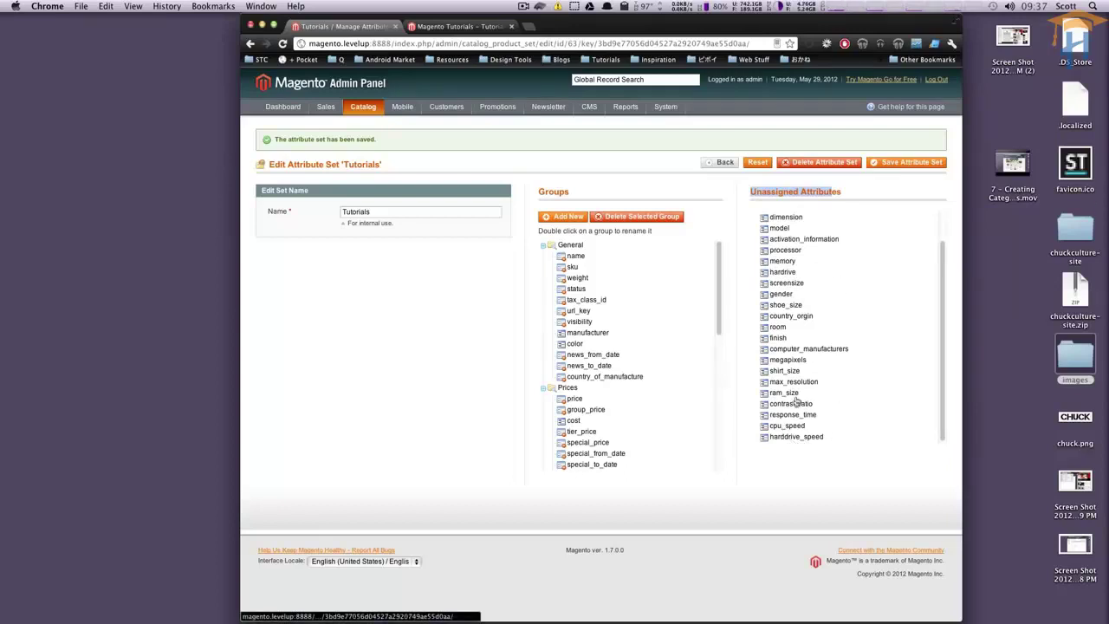
scroll(782, 316, "up", 1)
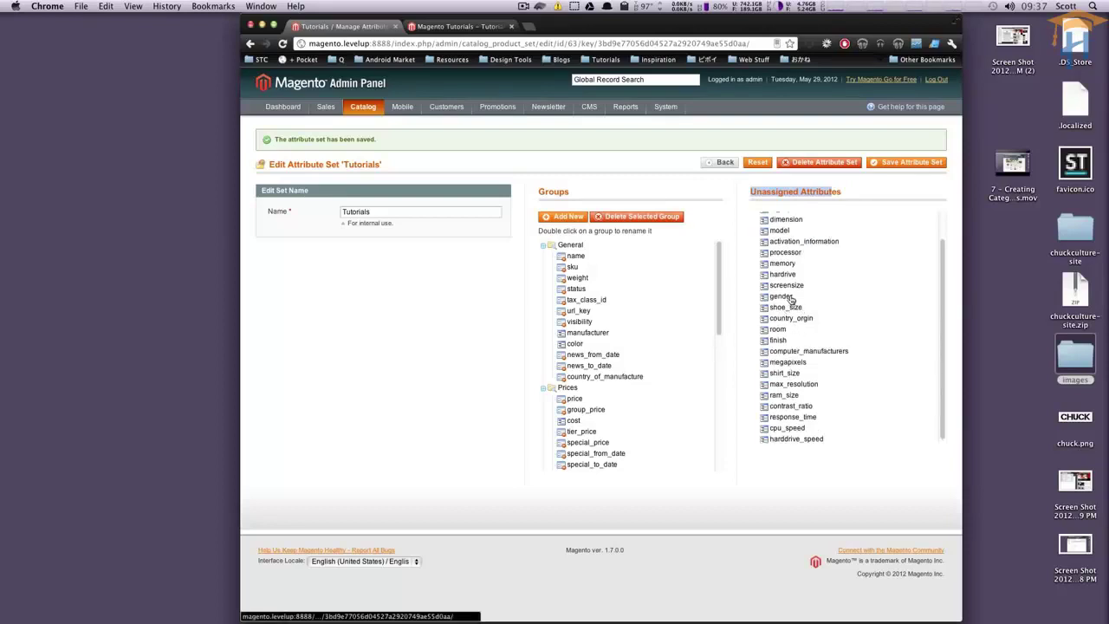
scroll(783, 300, "up", 3)
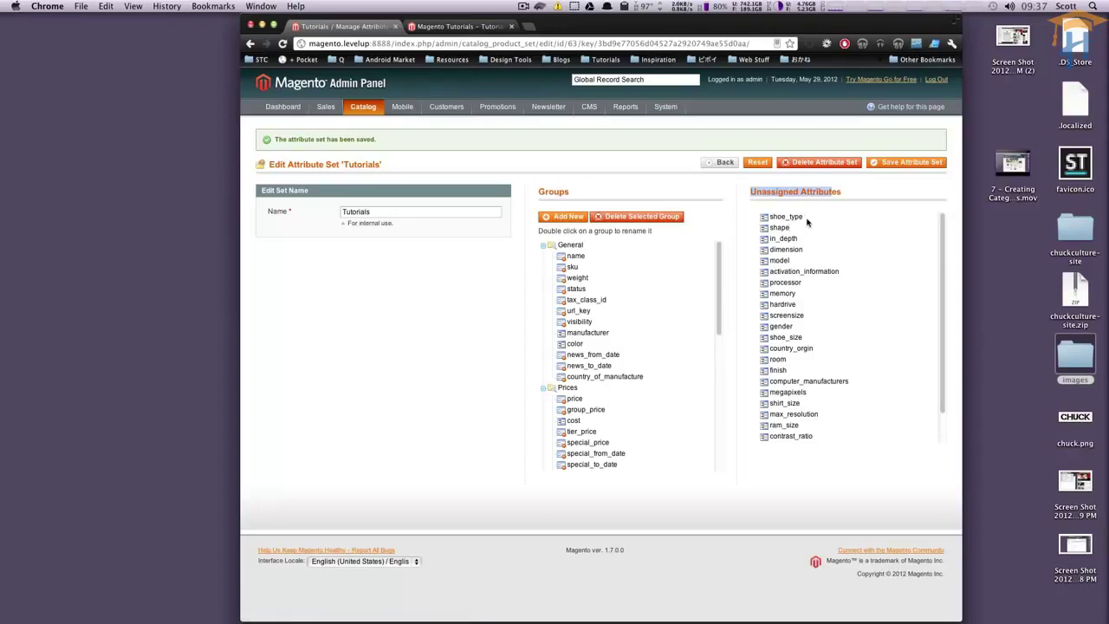
left_click(850, 192)
left_click_drag(751, 192, 837, 192)
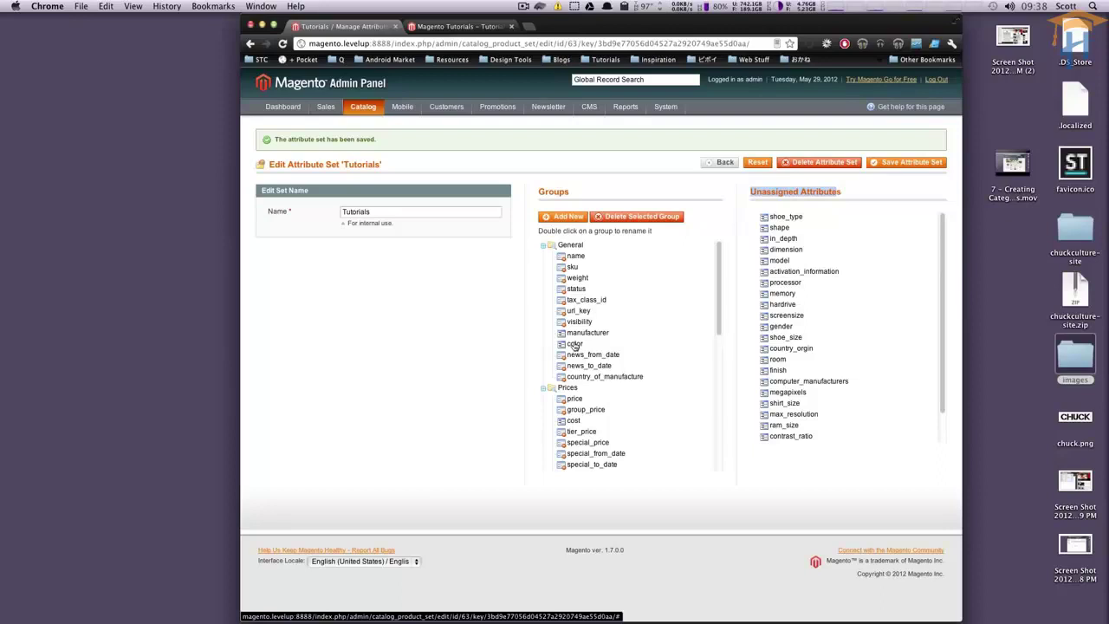
Step: Move the color, manufacturer and cost attributes out of their groups into the unassigned attributes
left_click_drag(574, 346, 835, 347)
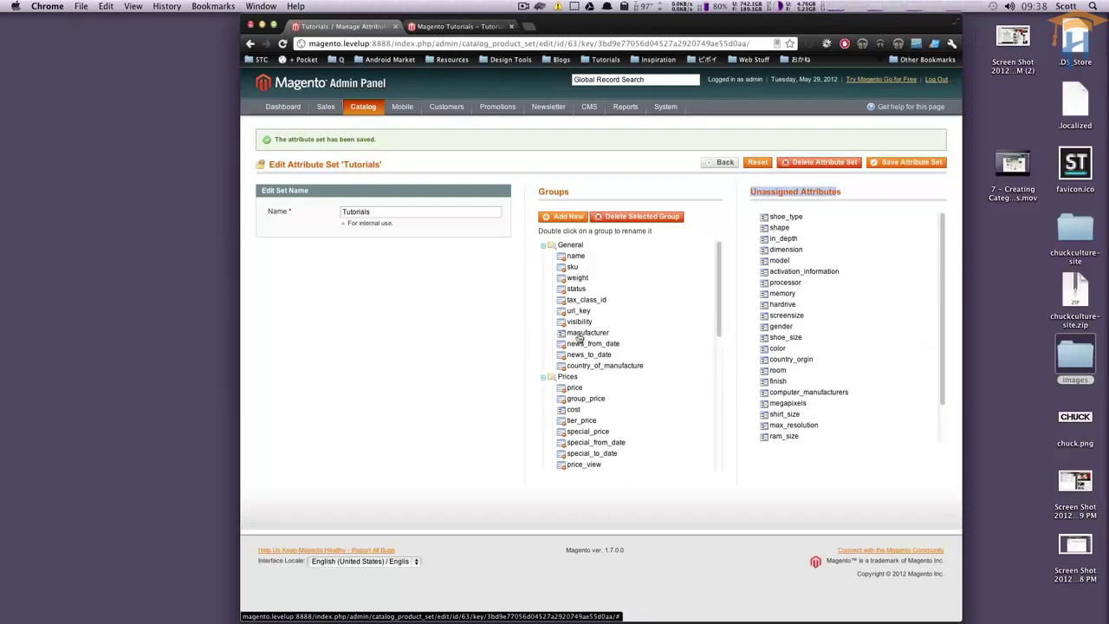
left_click_drag(585, 333, 782, 338)
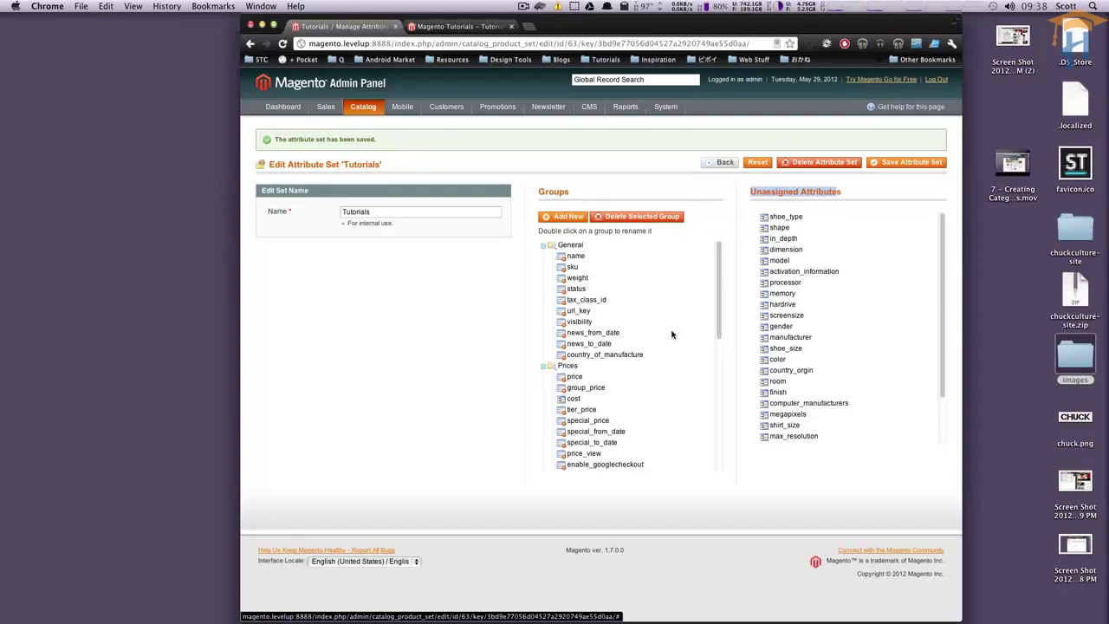
scroll(667, 338, "down", 3)
scroll(611, 344, "up", 2)
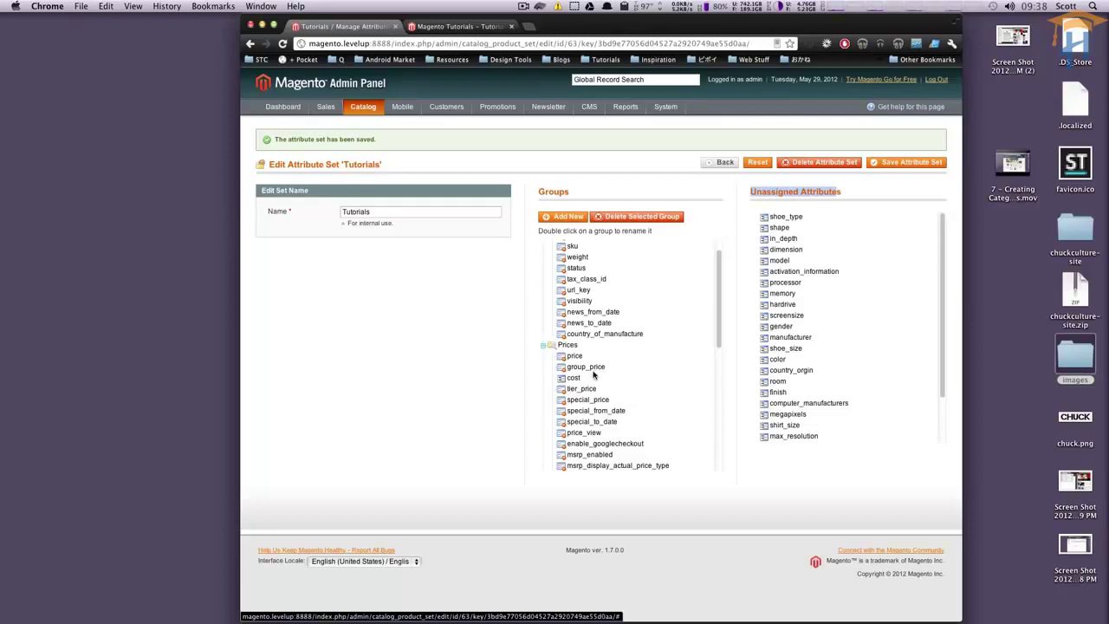
left_click_drag(572, 379, 791, 369)
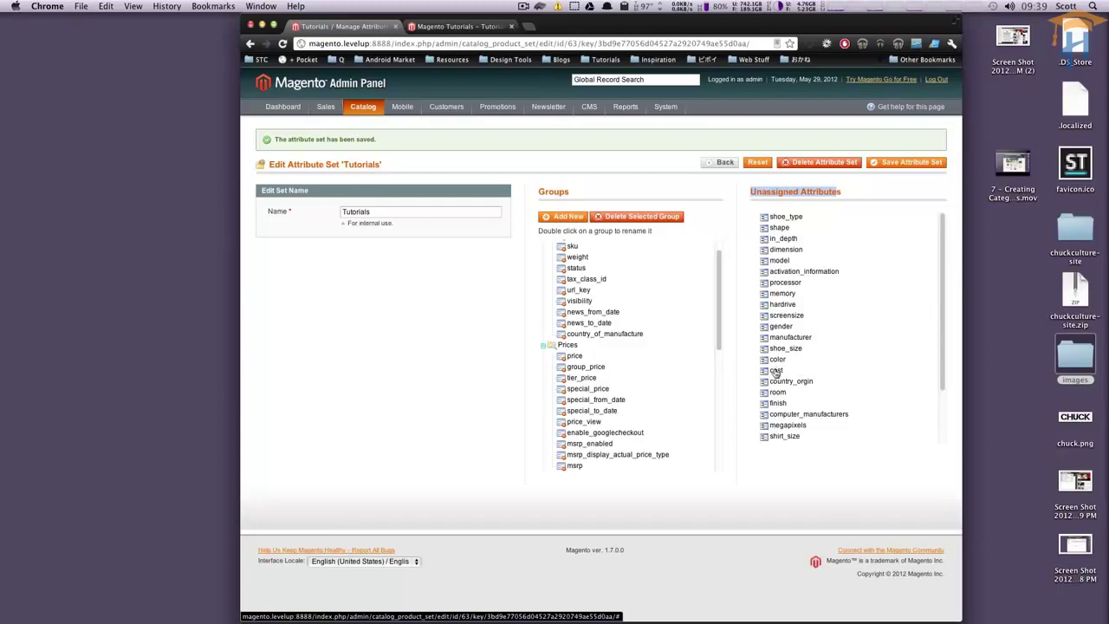
scroll(651, 348, "up", 1)
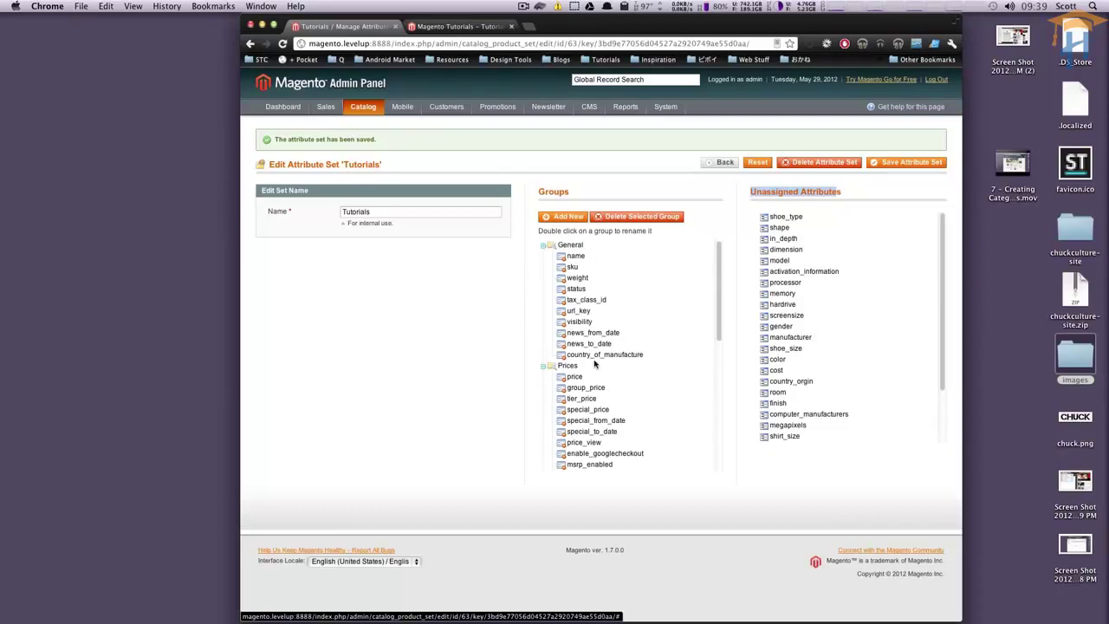
Step: Review the attribute groups by collapsing General, Prices, Meta Information, Images, Description and Design, leaving Description and Design expanded
left_click(543, 248)
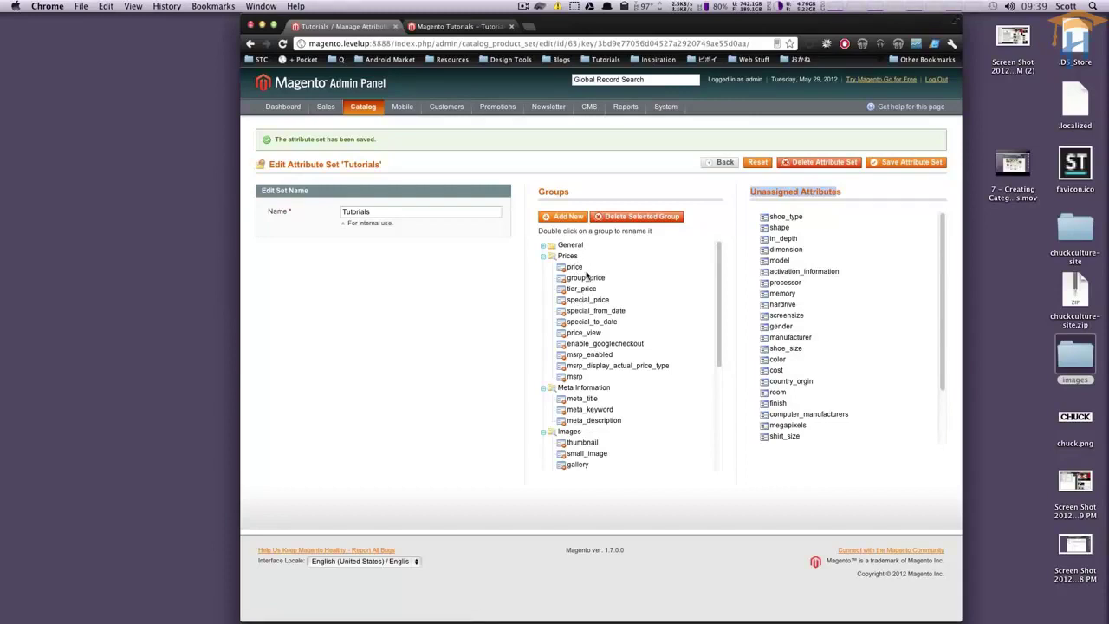
left_click(543, 258)
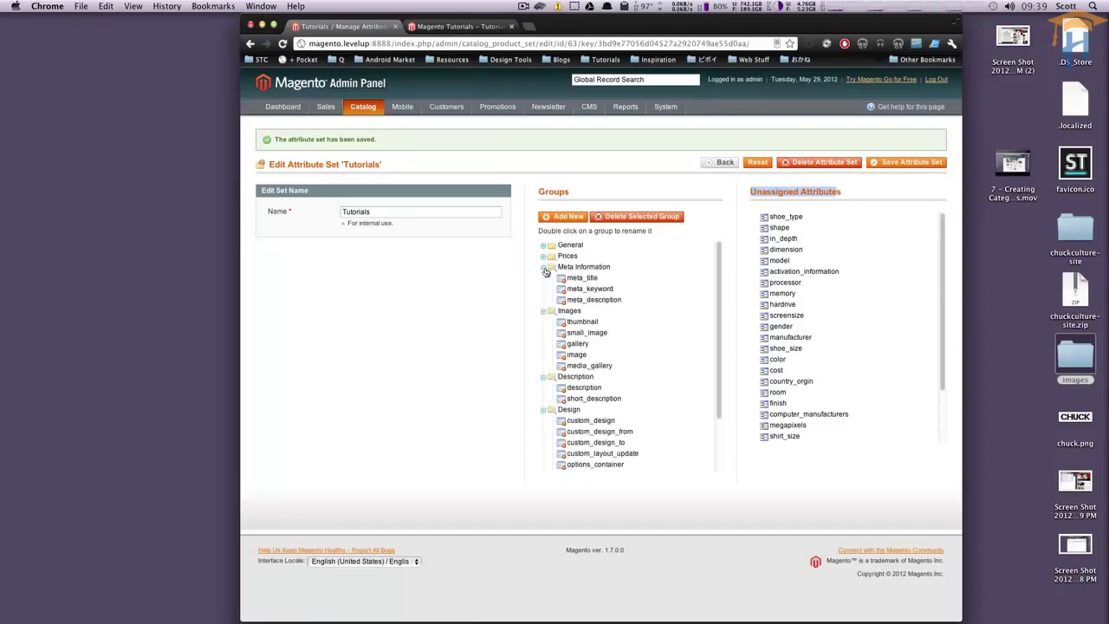
left_click(543, 269)
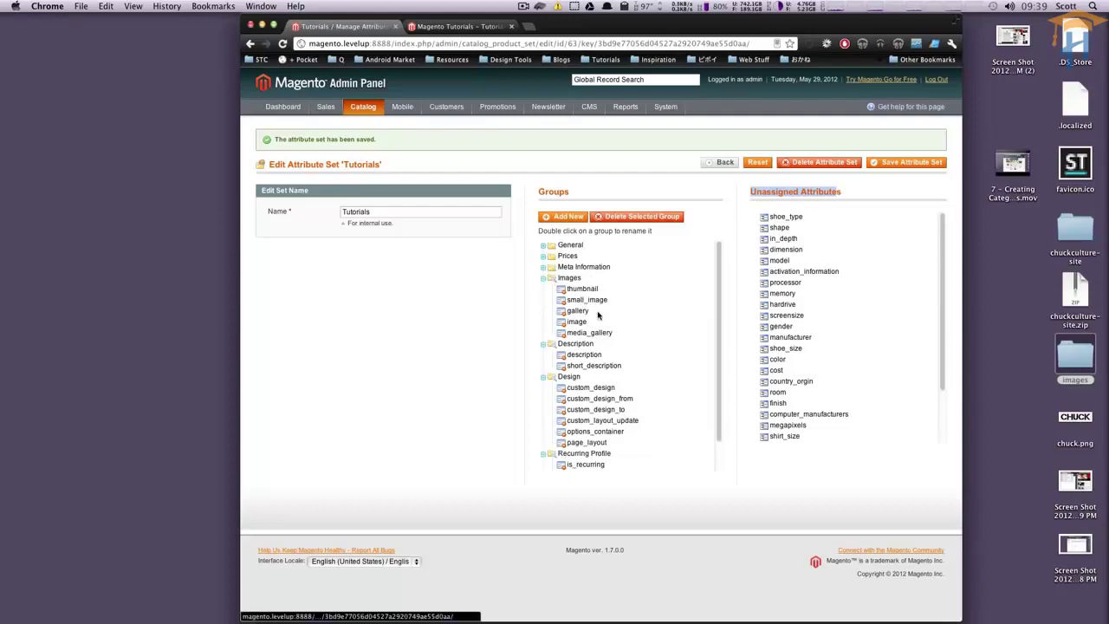
left_click(544, 281)
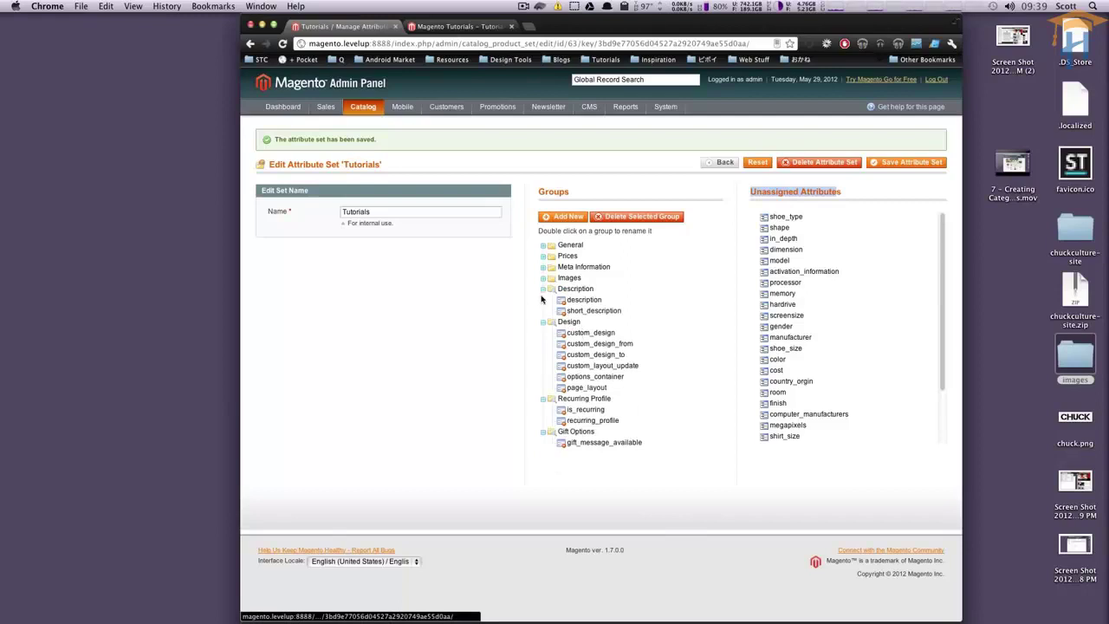
left_click(543, 291)
left_click(543, 300)
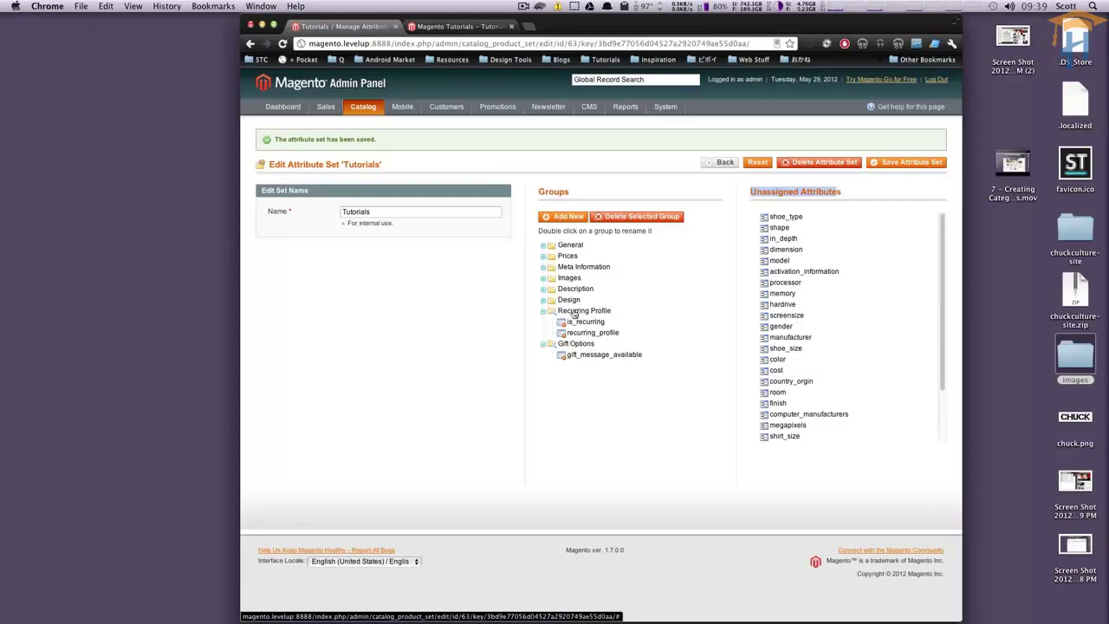
left_click(543, 300)
left_click(542, 288)
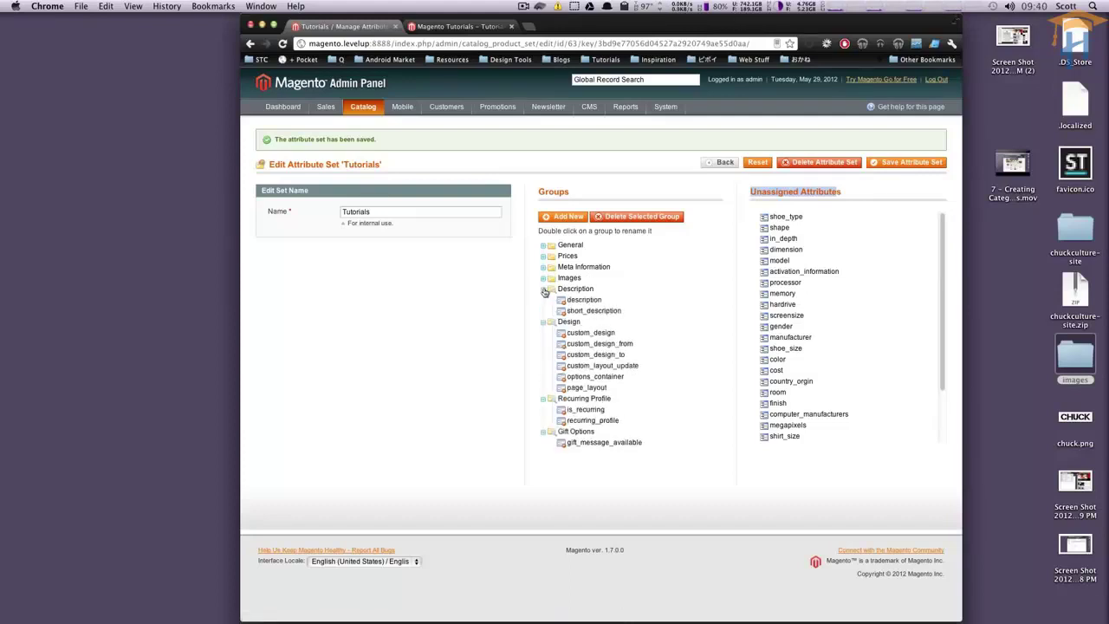
Step: Save the Tutorials attribute set with its changed attribute assignments
left_click(914, 163)
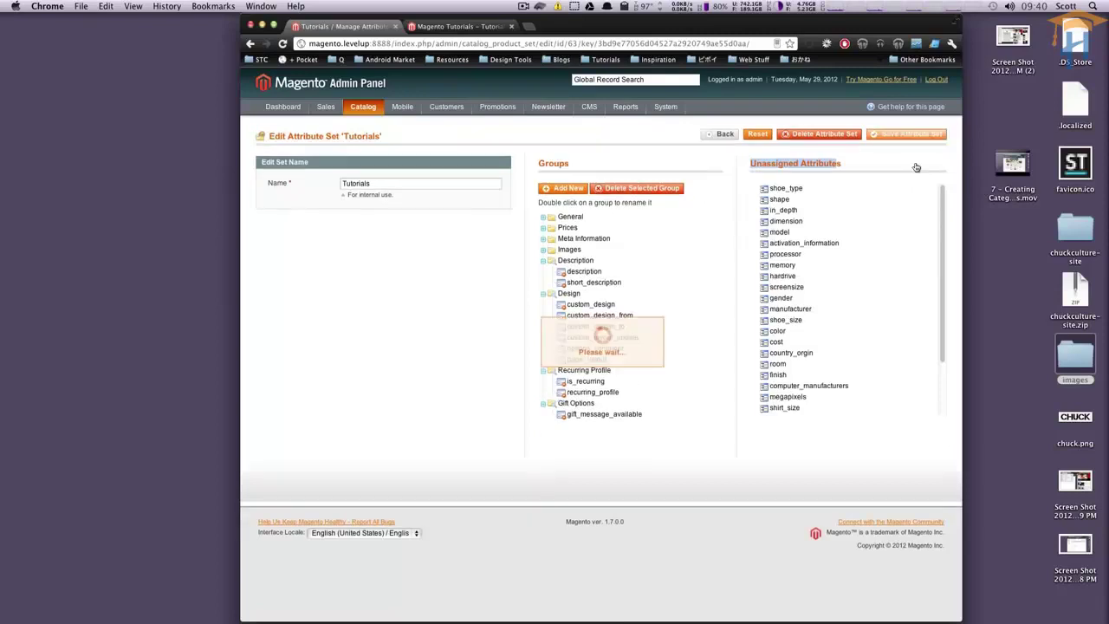